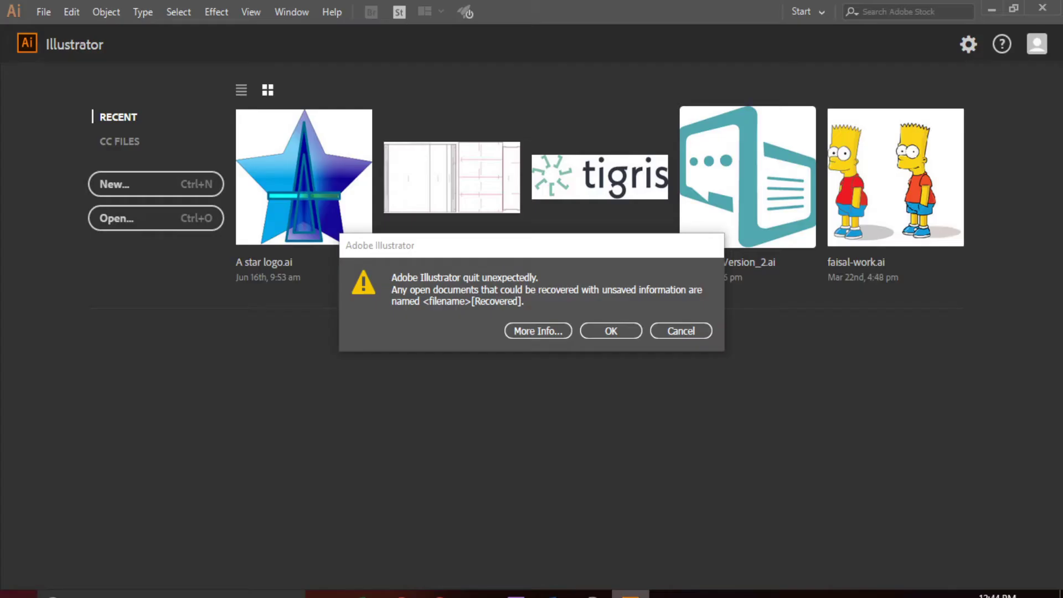
Step: Cancel Illustrator's unexpected-quit warning to return to the start screen with recent files
{"action": "left_click", "coordinate": [655, 333]}
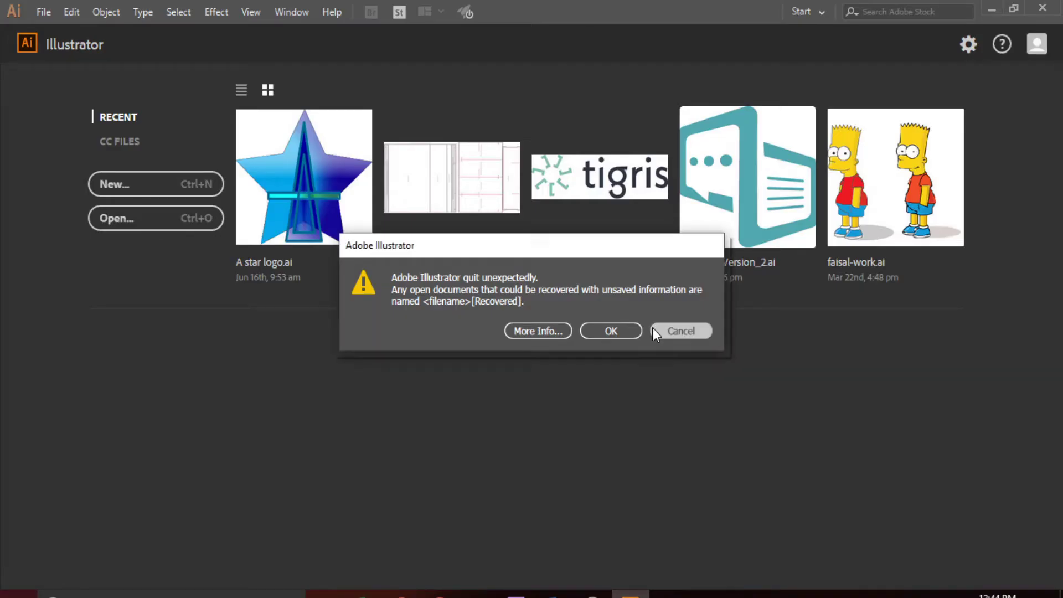
{"action": "mouse_move", "coordinate": [477, 592]}
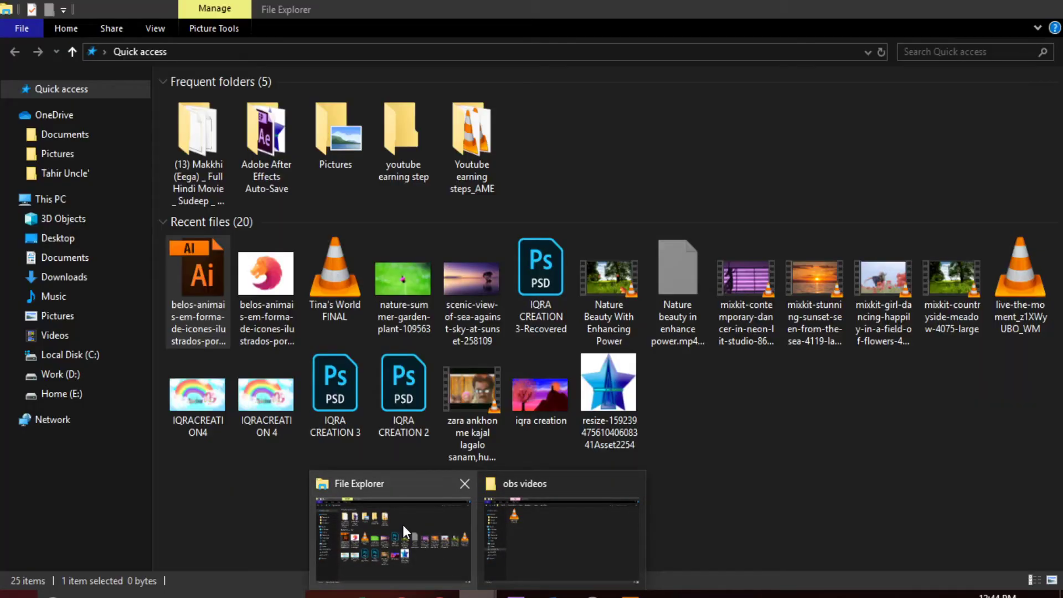
Step: Drag the lion JPG from File Explorer's Recent files into Illustrator and bring it forward
{"action": "left_click", "coordinate": [403, 524]}
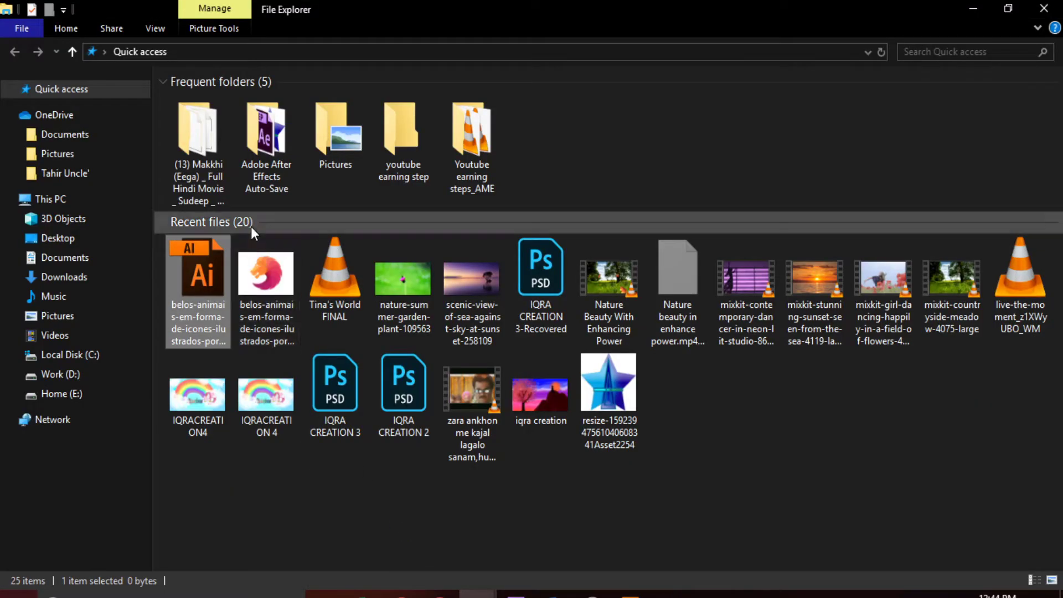
{"action": "mouse_move", "coordinate": [262, 257]}
{"action": "left_mouse_down"}
{"action": "mouse_move", "coordinate": [345, 345]}
{"action": "mouse_move", "coordinate": [493, 369]}
{"action": "mouse_move", "coordinate": [488, 380]}
{"action": "left_mouse_up"}
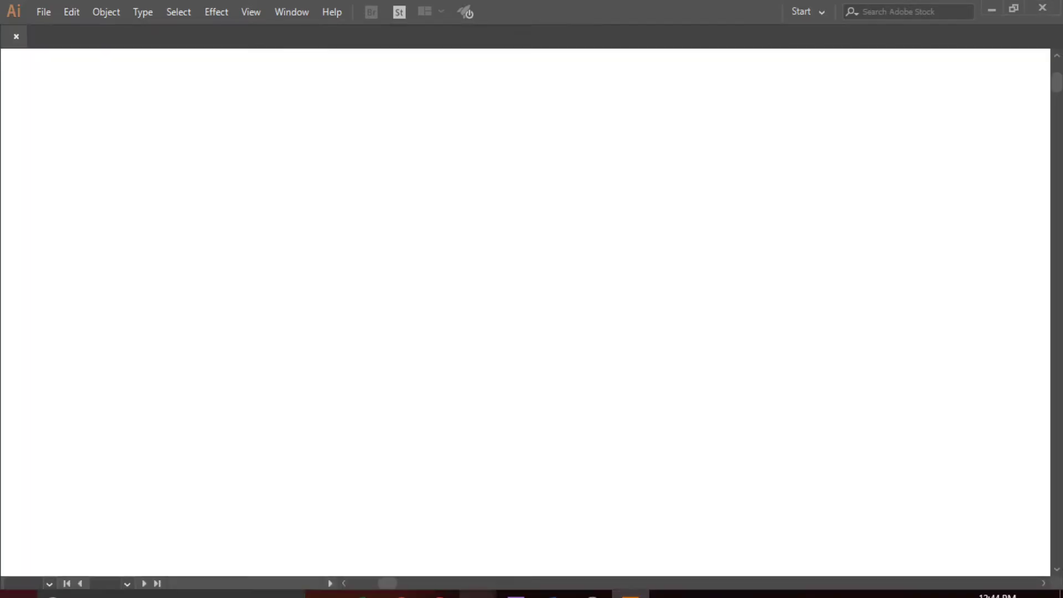
{"action": "left_click", "coordinate": [416, 537]}
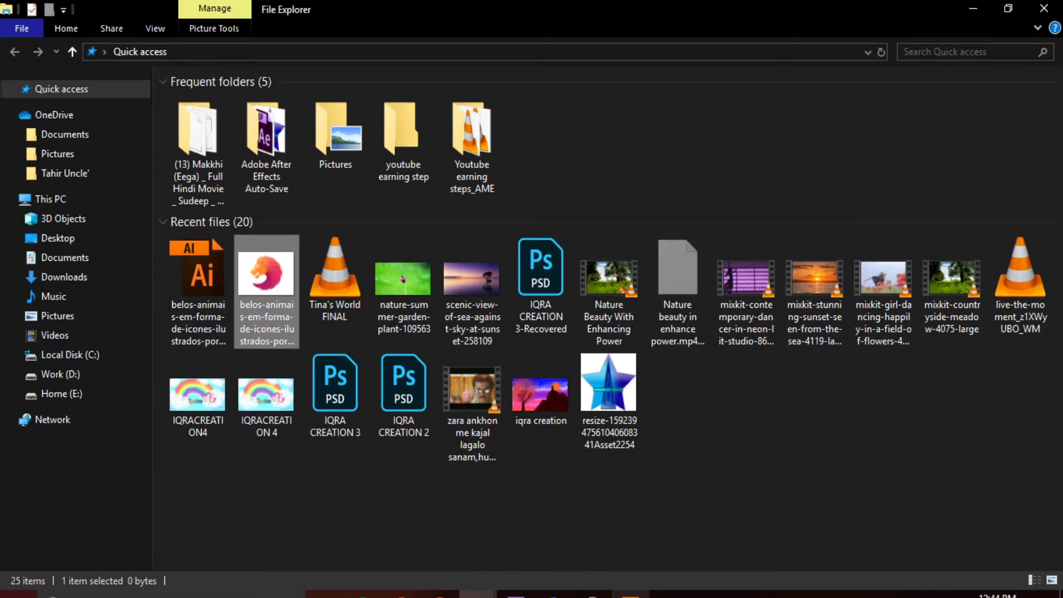
{"action": "mouse_move", "coordinate": [630, 595]}
{"action": "left_click", "coordinate": [587, 499]}
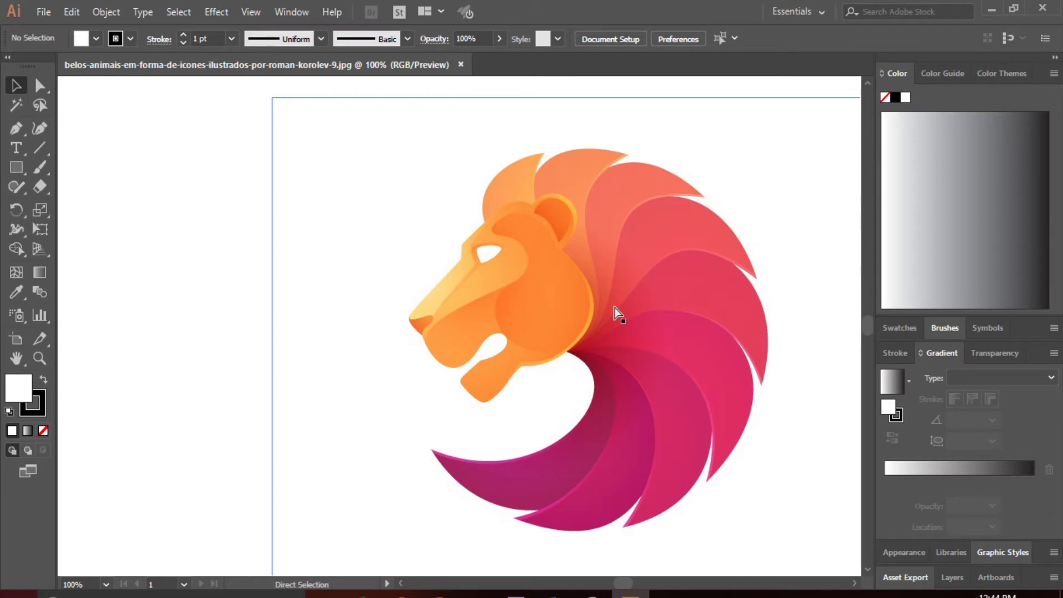
Step: Zoom out to 33.33%, try stretching the lion image to the artboard corners, then undo
{"action": "key", "text": "ctrl+minus"}
{"action": "key", "text": "ctrl+minus"}
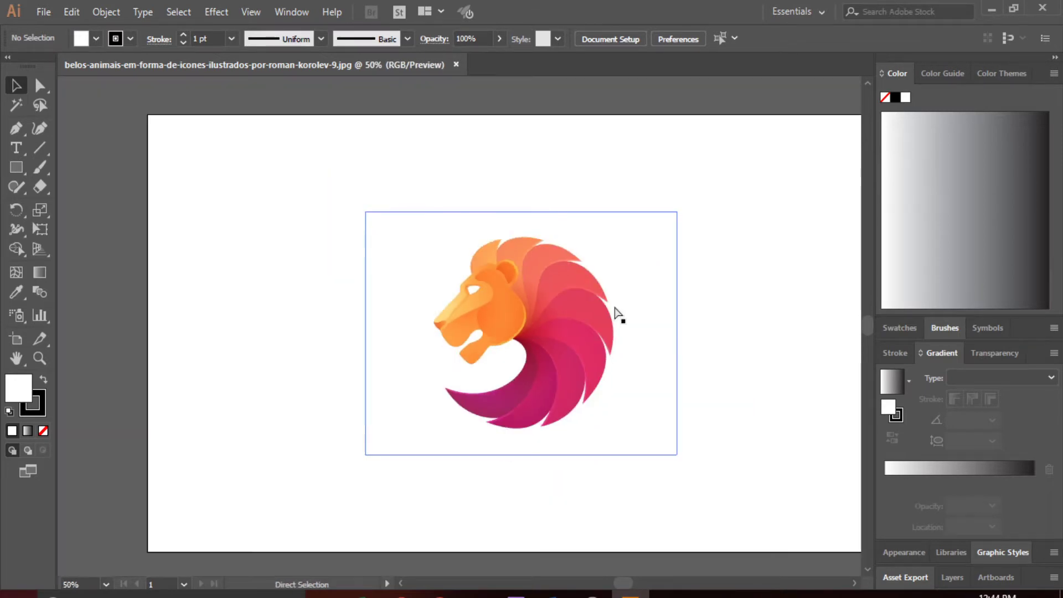
{"action": "key", "text": "ctrl+minus"}
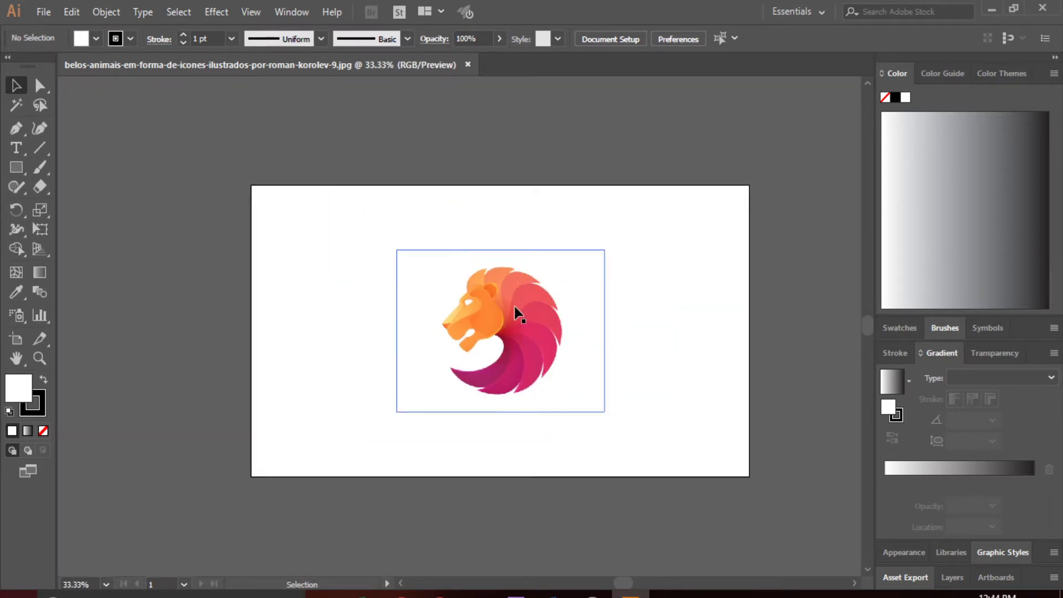
{"action": "left_click", "coordinate": [515, 313]}
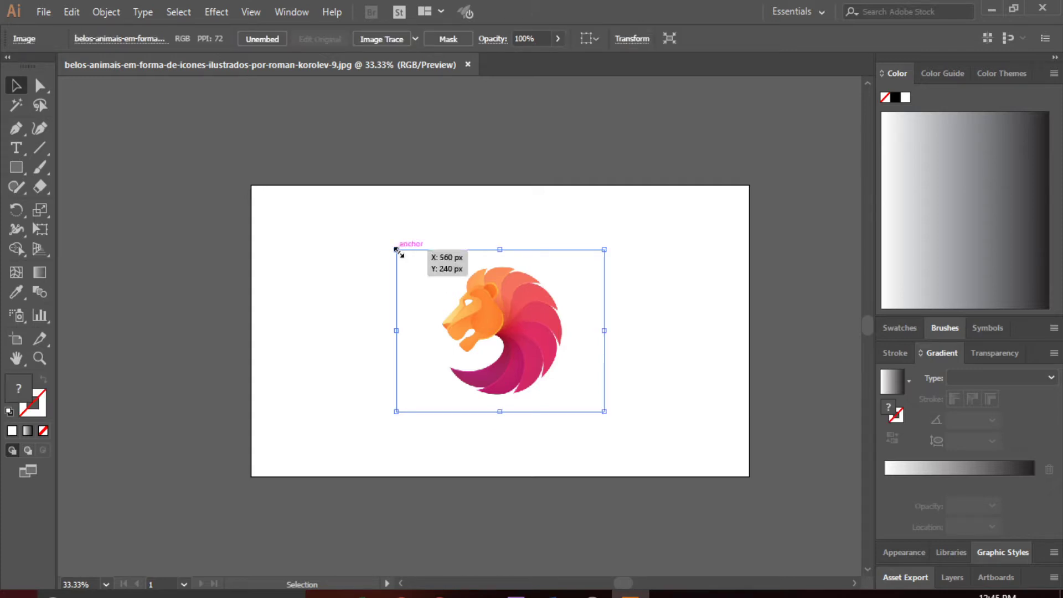
{"action": "left_click_drag", "start_coordinate": [398, 251], "coordinate": [251, 184]}
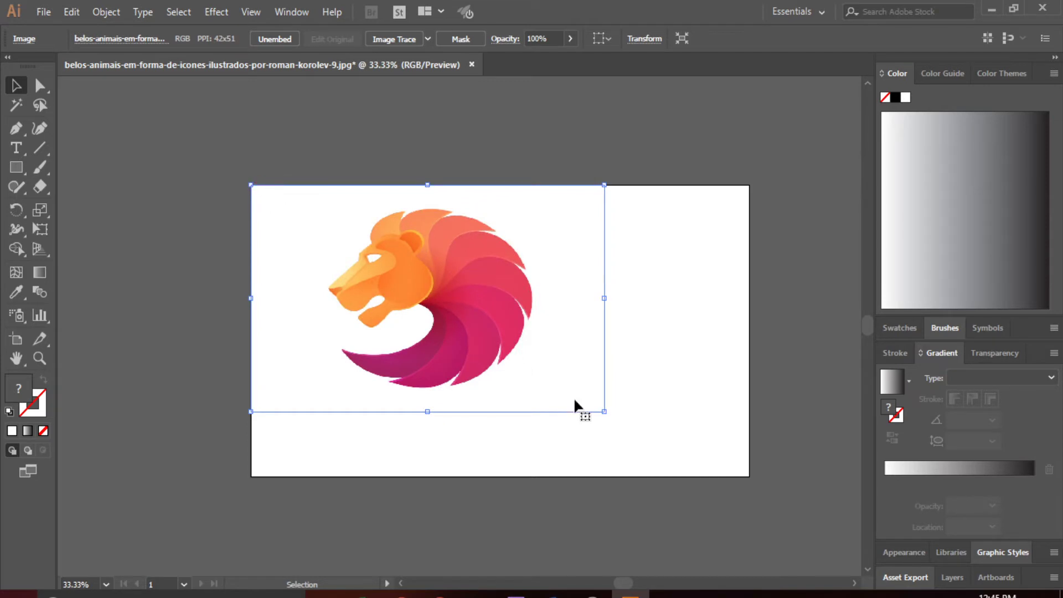
{"action": "left_click_drag", "start_coordinate": [603, 411], "coordinate": [749, 477]}
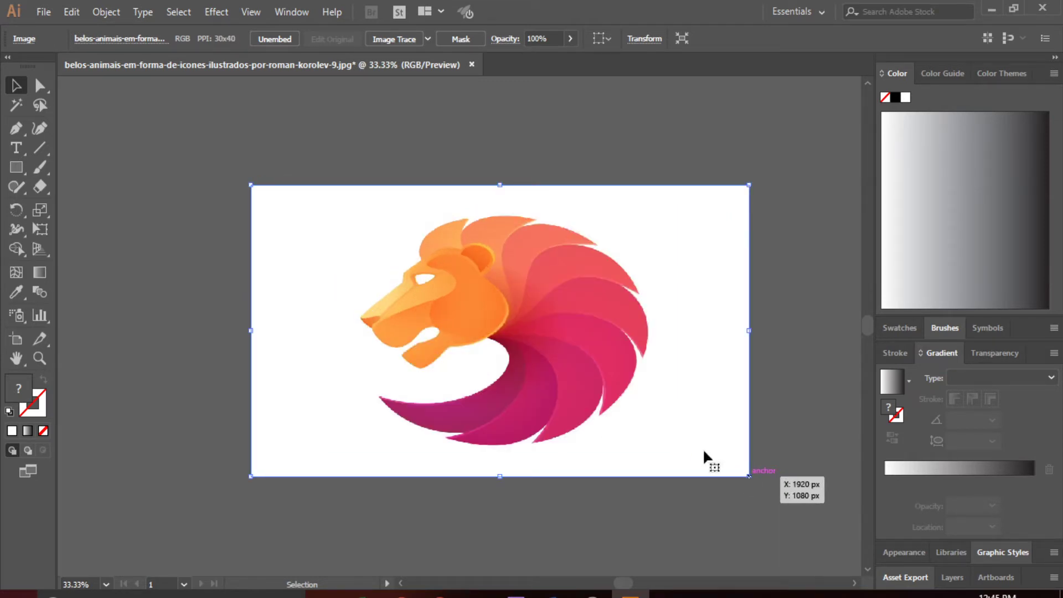
{"action": "key", "text": "ctrl+z"}
{"action": "key", "text": "ctrl+z"}
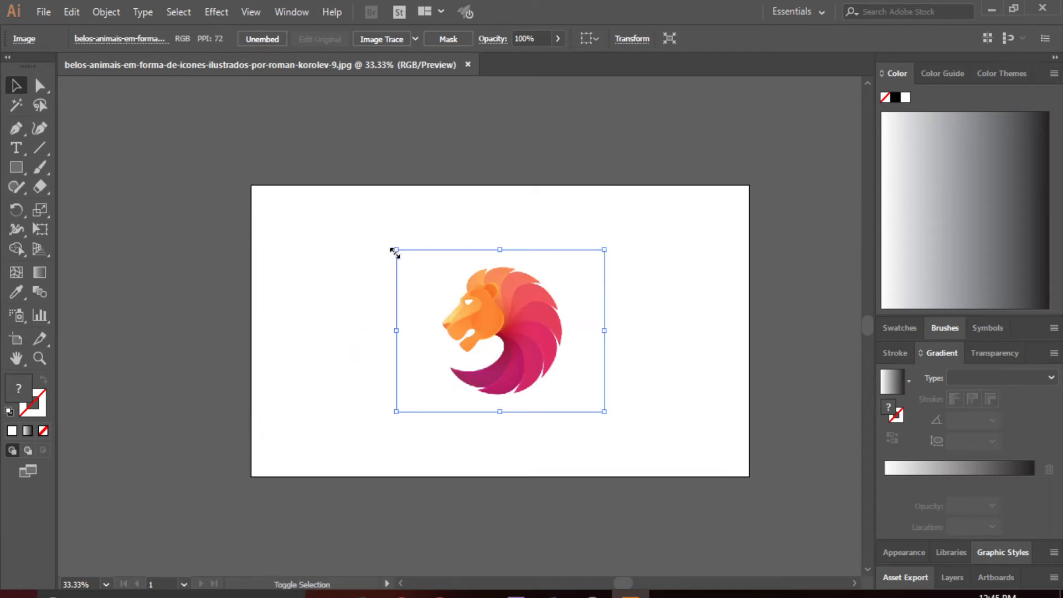
Step: Shift-drag the image corner to scale the lion proportionally to the artboard's full height
{"action": "left_click_drag", "start_coordinate": [396, 250], "coordinate": [308, 185]}
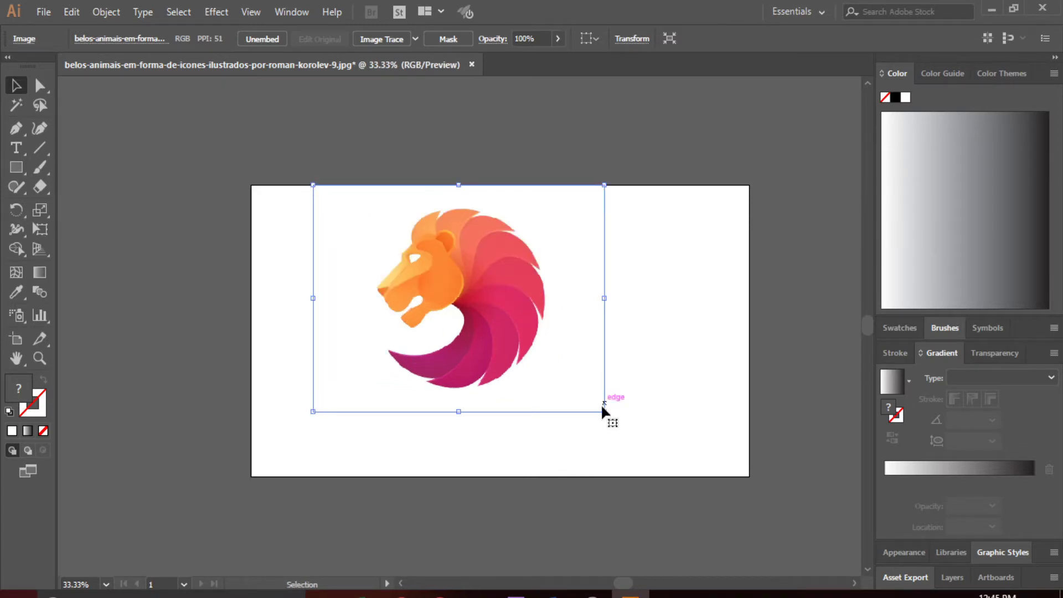
{"action": "key", "text": "shift"}
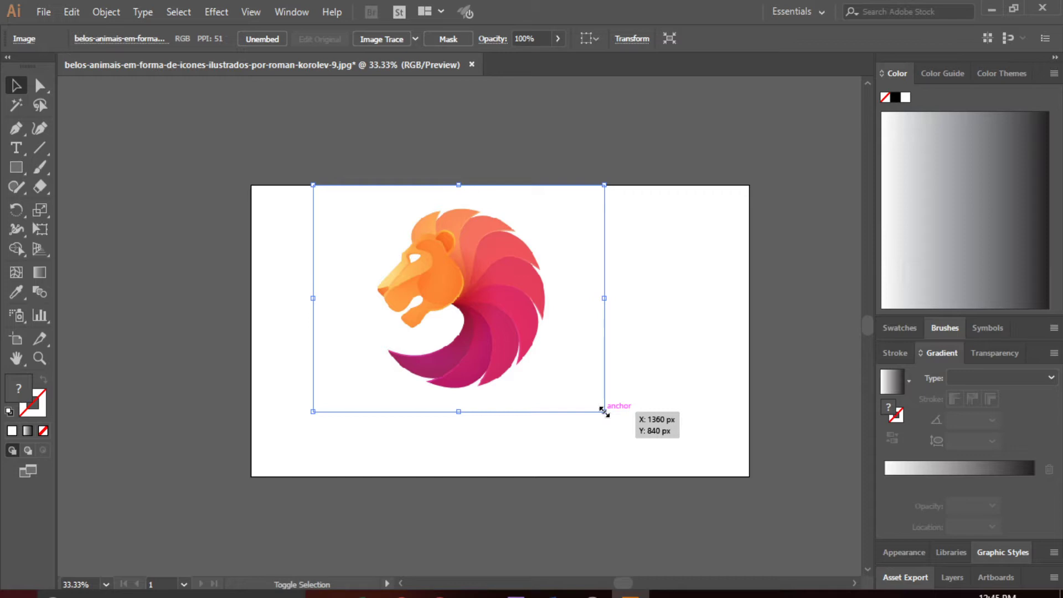
{"action": "left_click_drag", "start_coordinate": [604, 412], "coordinate": [658, 454]}
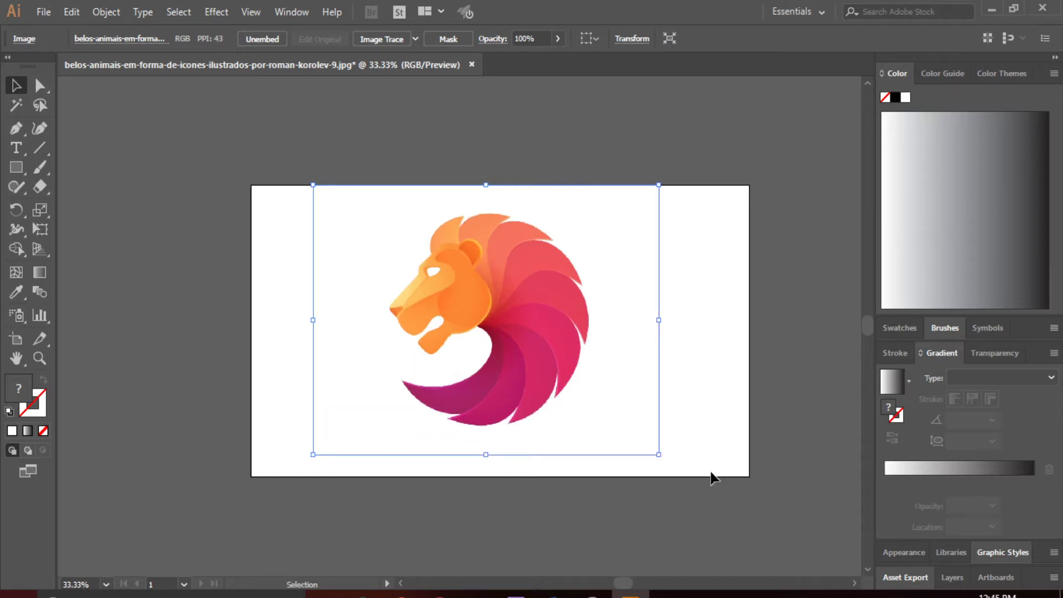
{"action": "left_click_drag", "start_coordinate": [658, 454], "coordinate": [685, 466]}
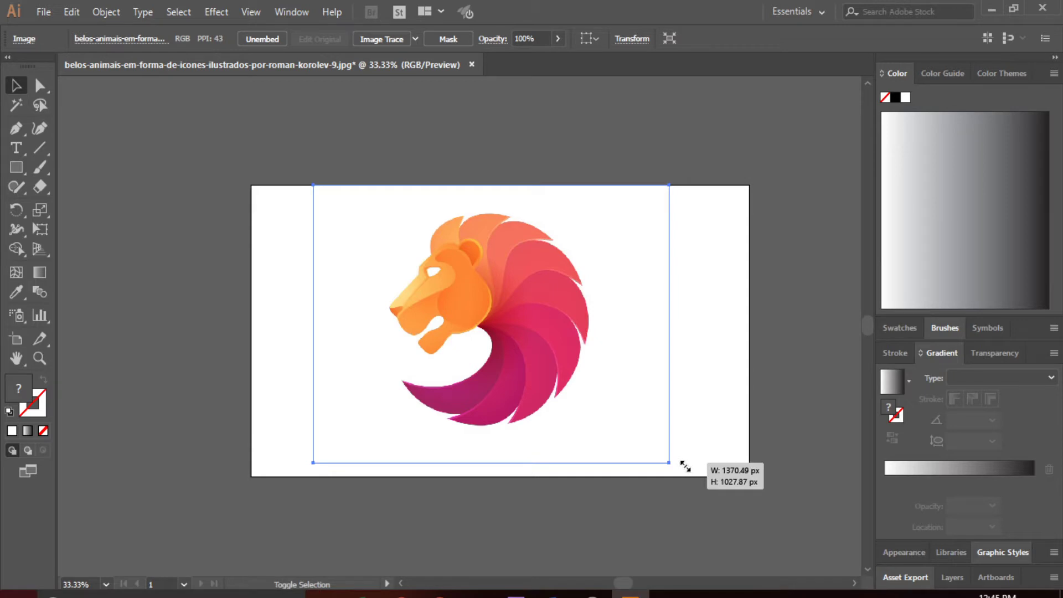
{"action": "left_click_drag", "start_coordinate": [685, 466], "coordinate": [686, 477]}
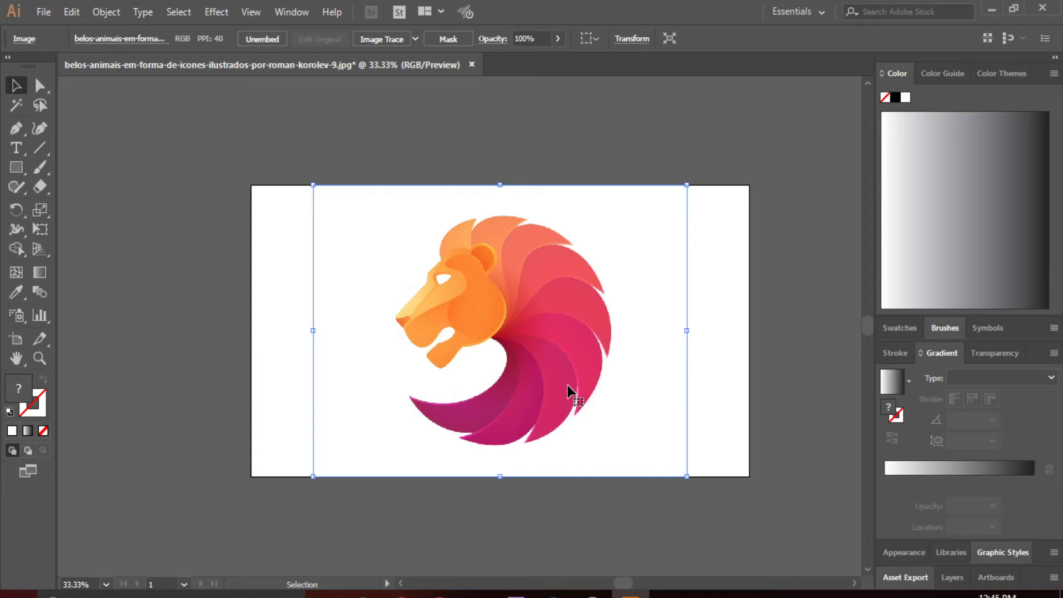
Step: Bring up the Layers panel to fade and lock the reference on Layer 1 and add Layer 2
{"action": "left_click", "coordinate": [952, 577]}
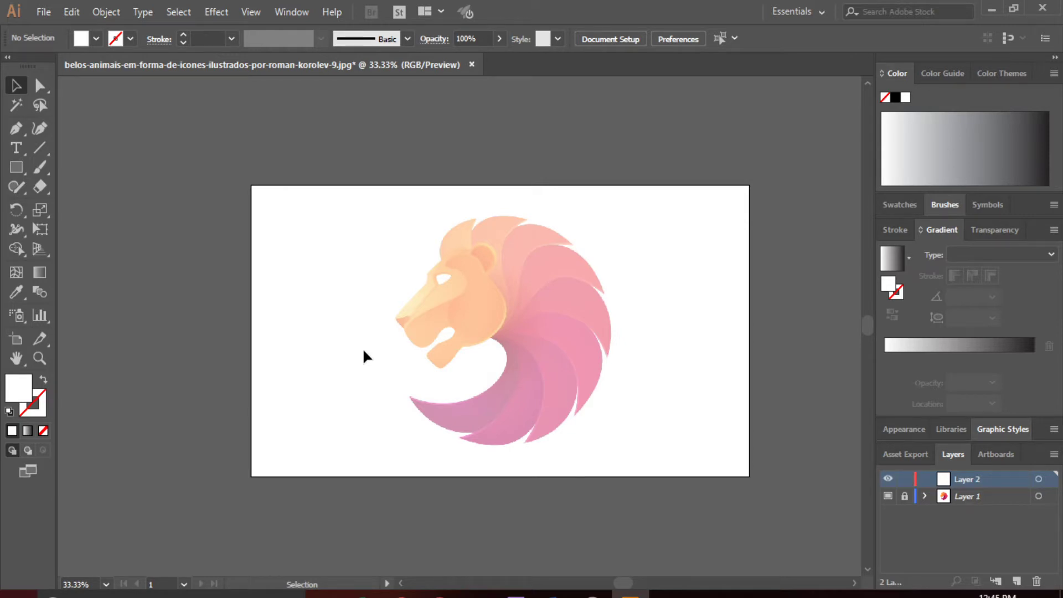
Step: Set up the Pen with no fill and red stroke at 100% zoom, and begin the brow curve
{"action": "key", "text": "ctrl+="}
{"action": "left_click", "coordinate": [16, 128]}
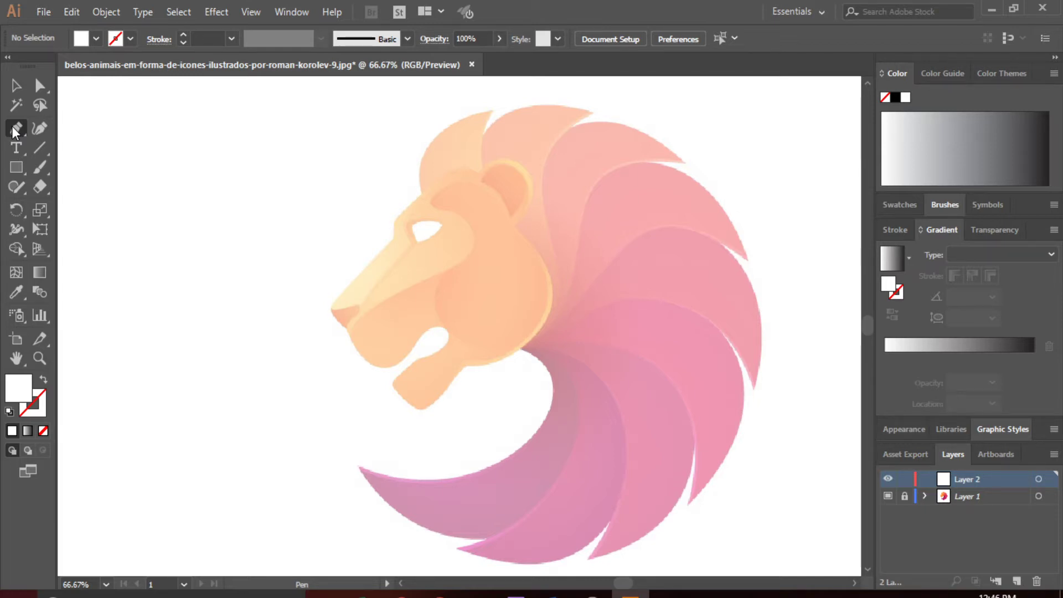
{"action": "left_click", "coordinate": [12, 125]}
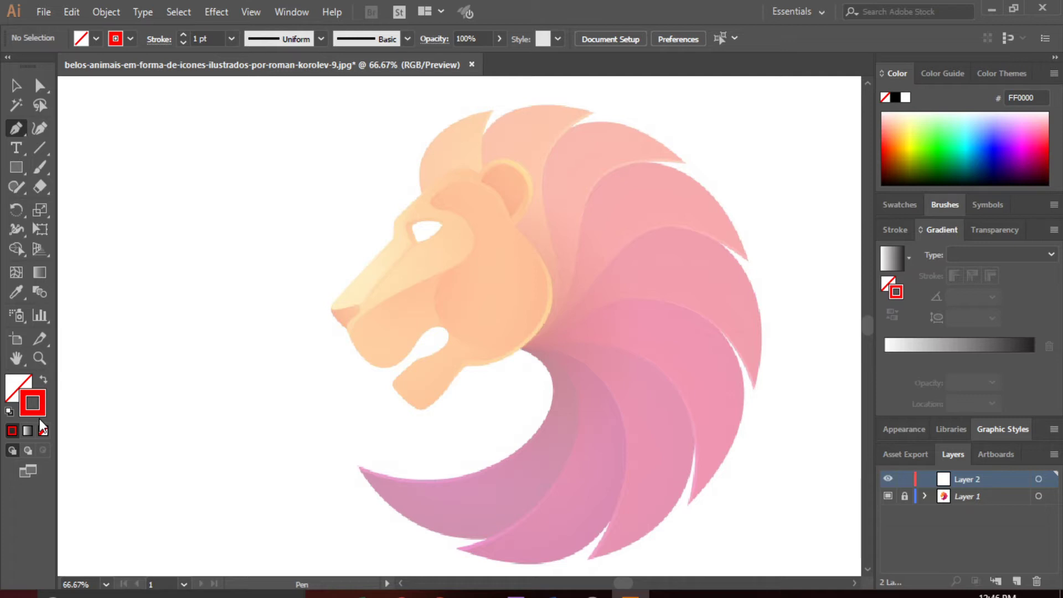
{"action": "key", "text": "ctrl+1"}
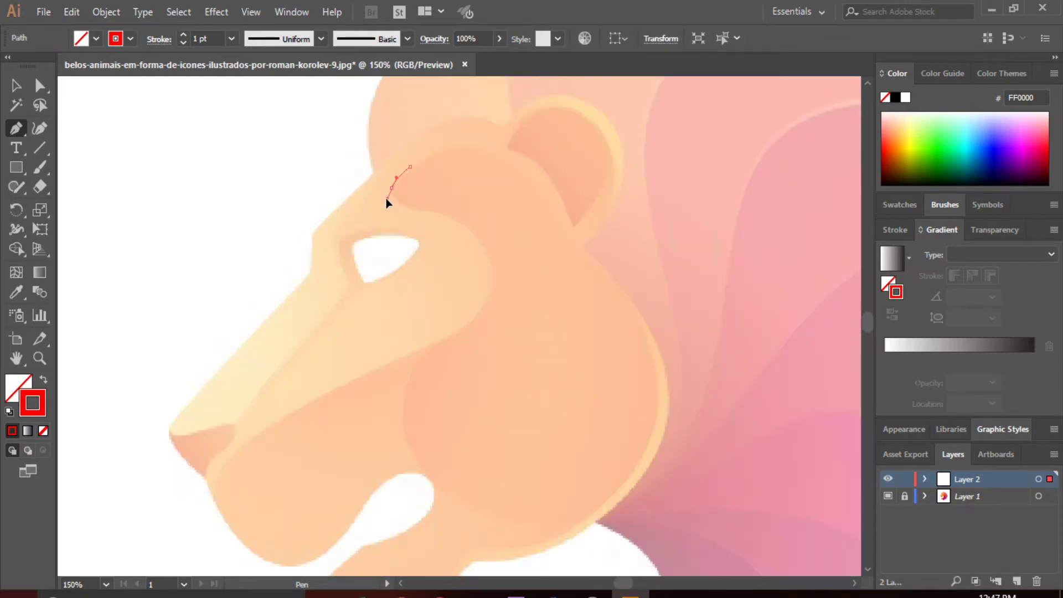
{"action": "left_click_drag", "start_coordinate": [387, 198], "coordinate": [406, 209]}
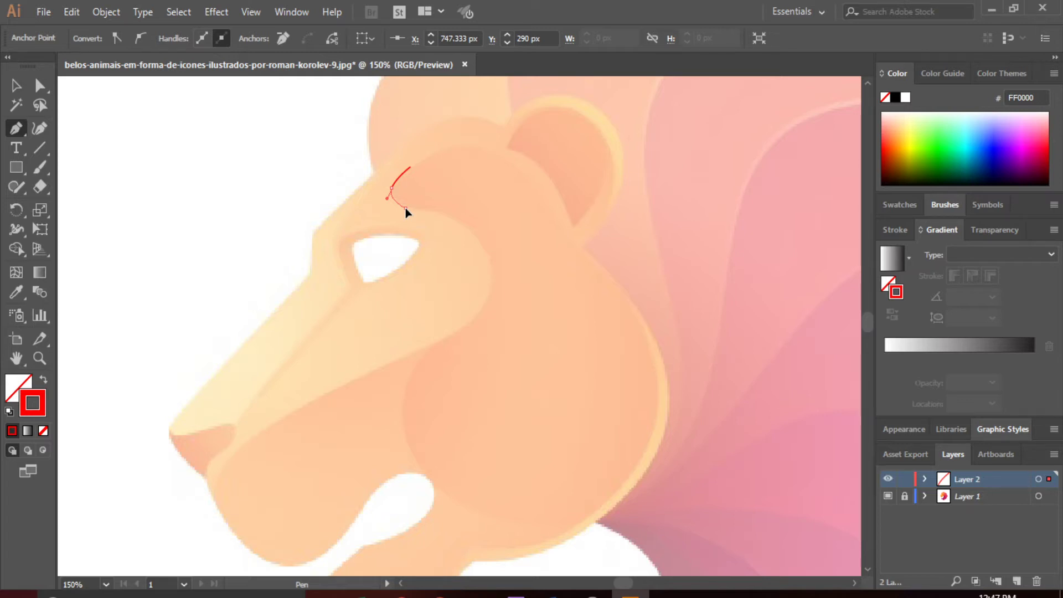
Step: Add curved Pen anchors along the top of the head, down the cheek and toward the jaw
{"action": "left_click_drag", "start_coordinate": [406, 208], "coordinate": [442, 215]}
{"action": "left_click_drag", "start_coordinate": [489, 251], "coordinate": [513, 290]}
{"action": "left_click_drag", "start_coordinate": [391, 360], "coordinate": [322, 379]}
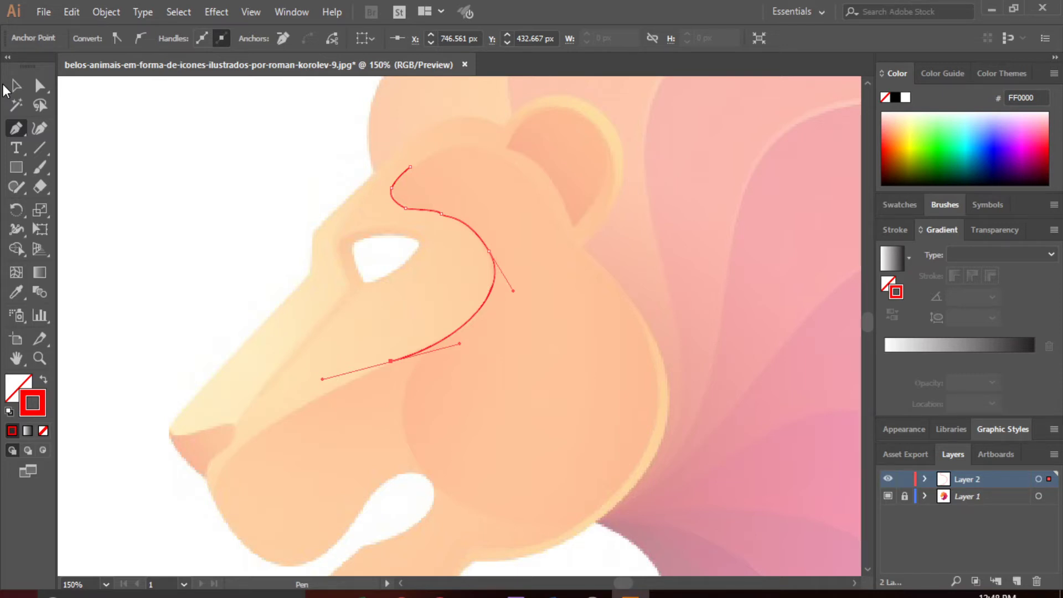
Step: Switch to the Direct Selection tool to adjust the cheek anchor's direction handle
{"action": "left_click", "coordinate": [39, 84]}
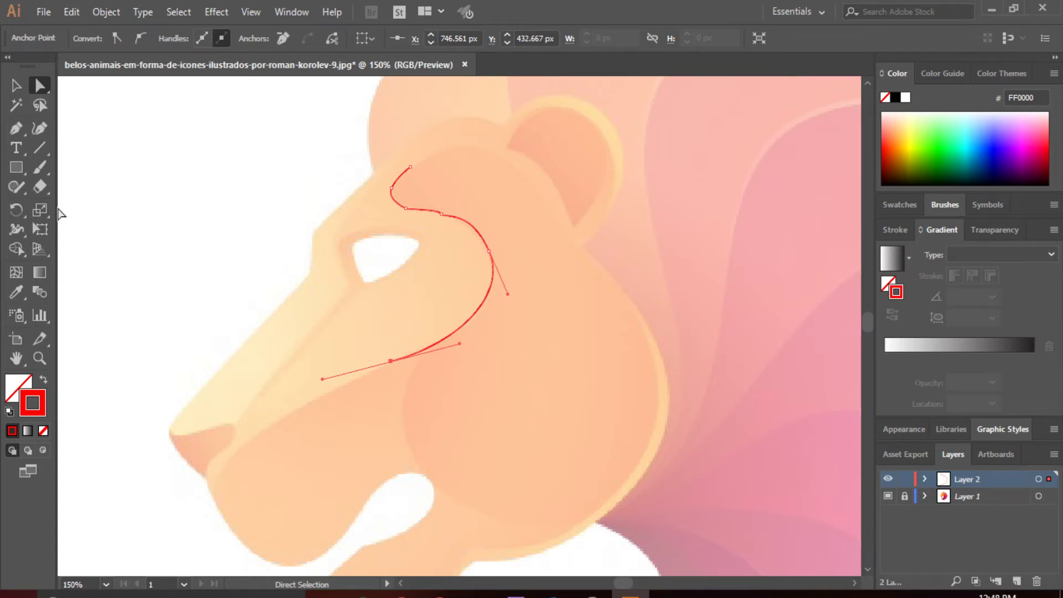
Step: Return to the Pen tool and extend the outline down along the muzzle
{"action": "key", "text": "p"}
{"action": "left_click_drag", "start_coordinate": [295, 409], "coordinate": [258, 433]}
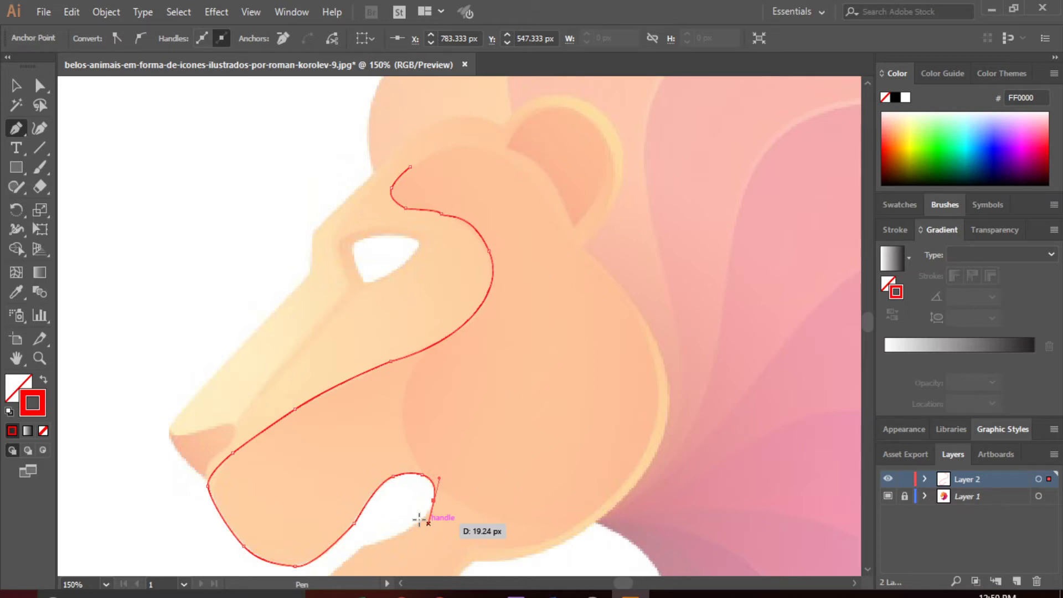
Step: Add a curved Pen anchor along the lion's lower jaw
{"action": "left_click_drag", "start_coordinate": [404, 531], "coordinate": [364, 546]}
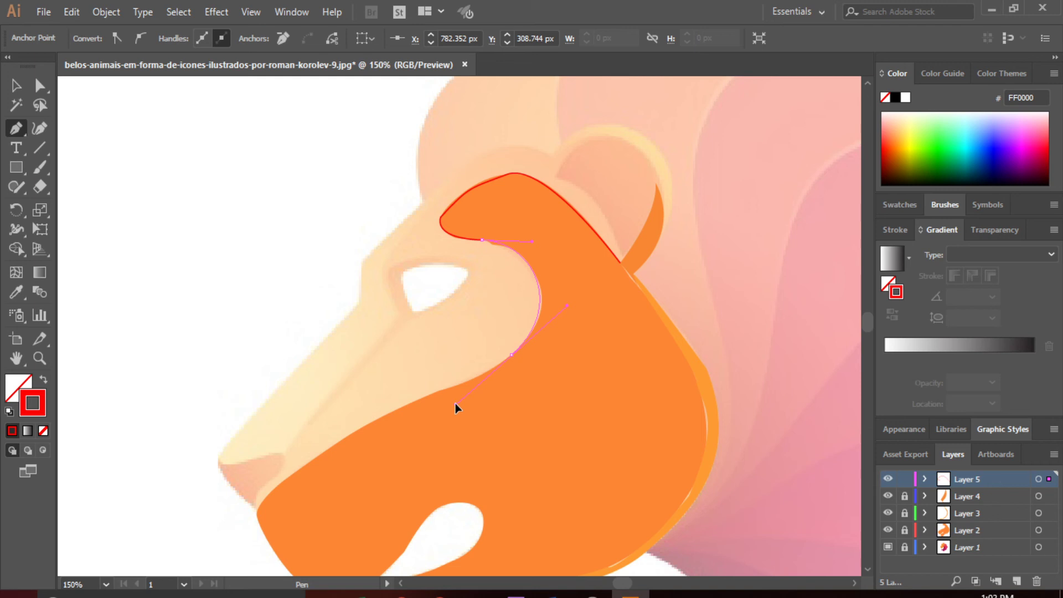
Step: Add a Pen anchor on the snout's edge and a smooth curved point along the jaw line
{"action": "left_click", "coordinate": [448, 388]}
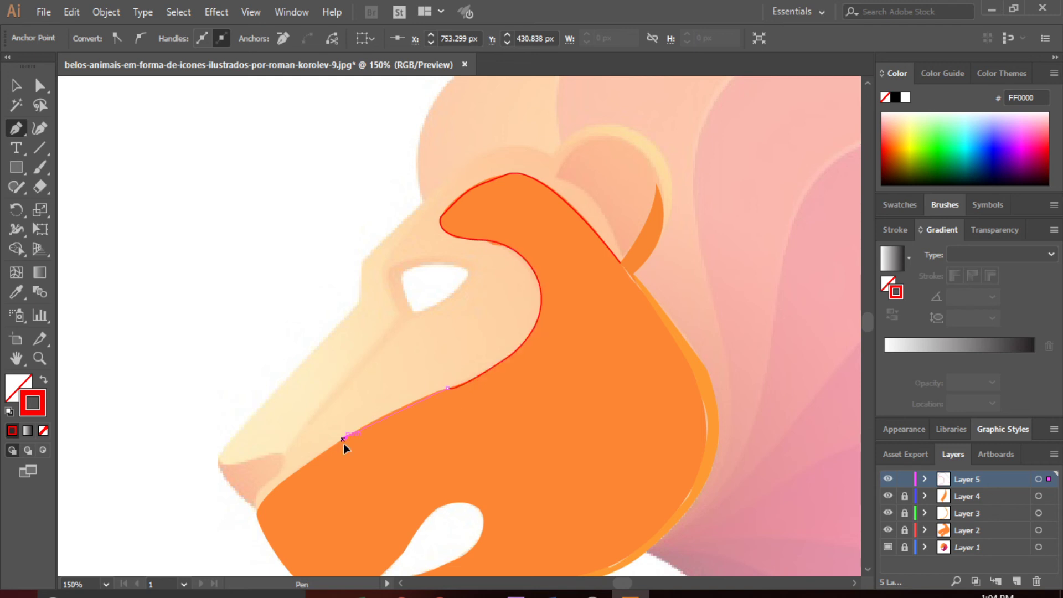
{"action": "left_click_drag", "start_coordinate": [343, 439], "coordinate": [331, 453]}
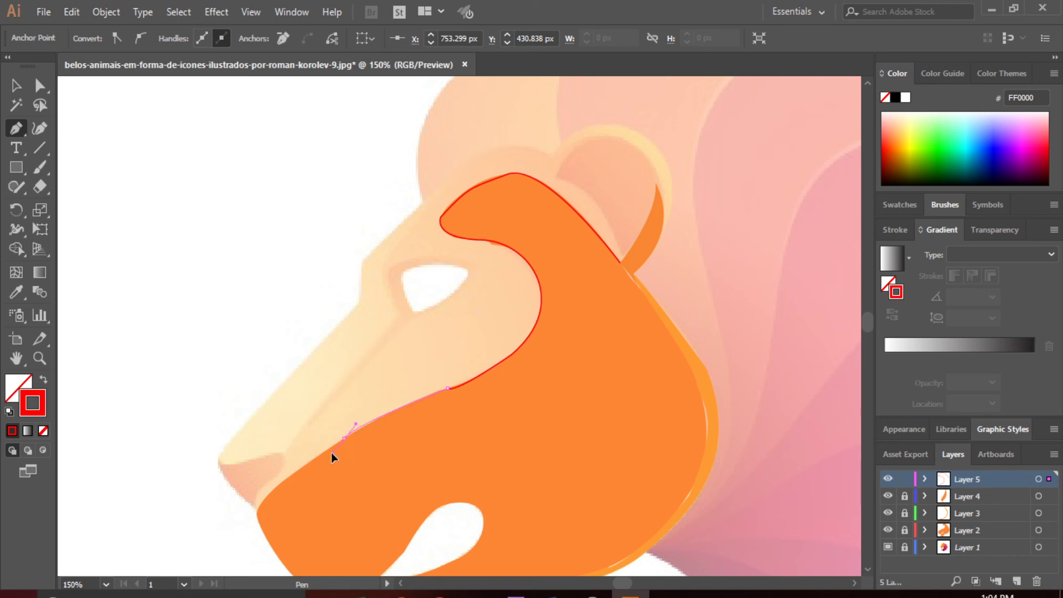